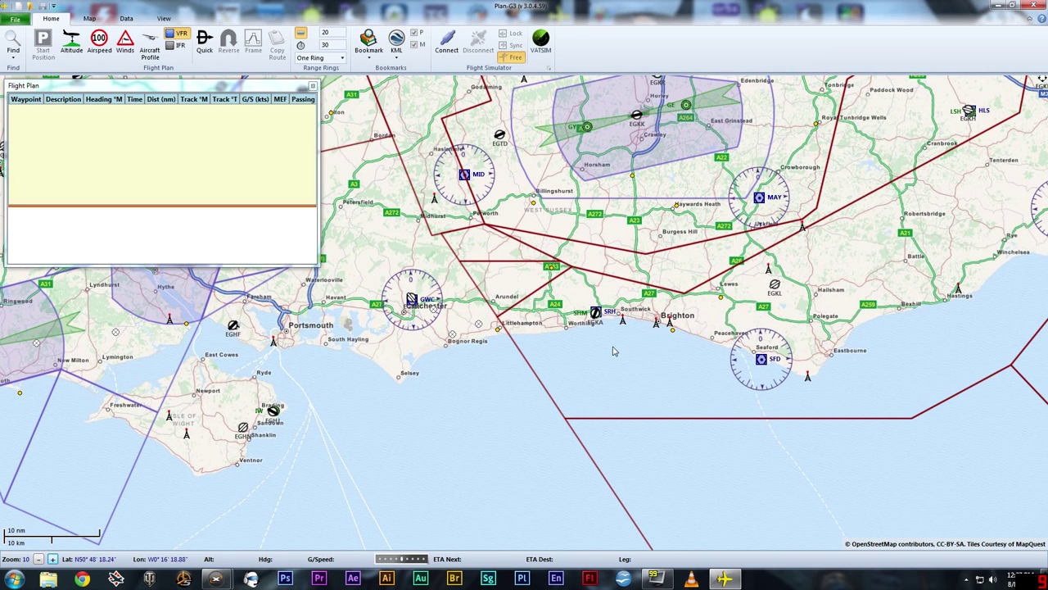
{"action": "mouse_move", "coordinate": [614, 364]}
{"action": "left_mouse_down"}
{"action": "mouse_move", "coordinate": [588, 372]}
{"action": "mouse_move", "coordinate": [605, 371]}
{"action": "left_mouse_up"}
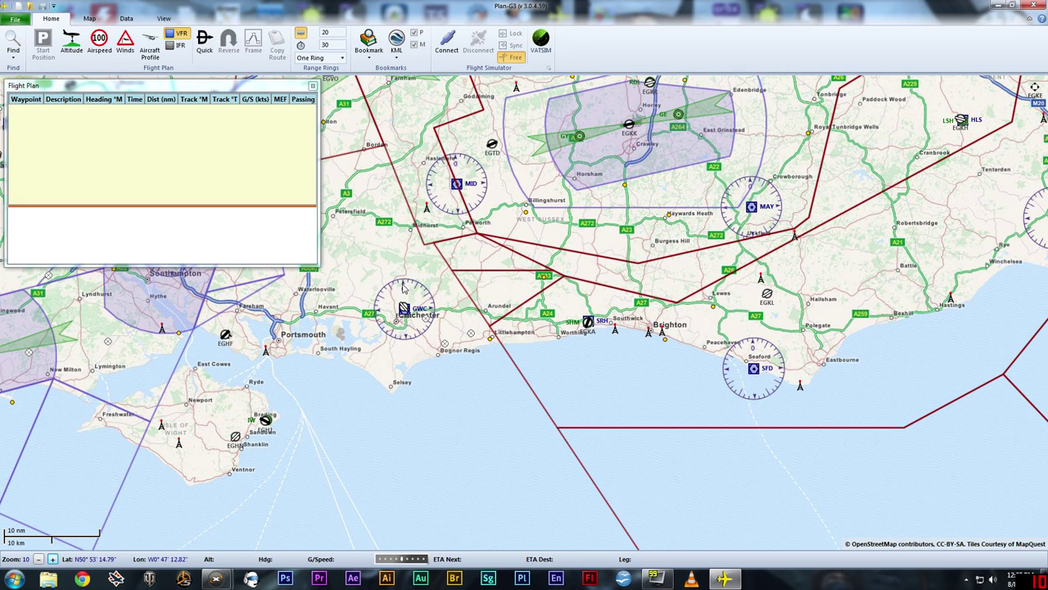
{"action": "mouse_move", "coordinate": [404, 286]}
{"action": "left_click_drag", "start_coordinate": [570, 374], "coordinate": [573, 378]}
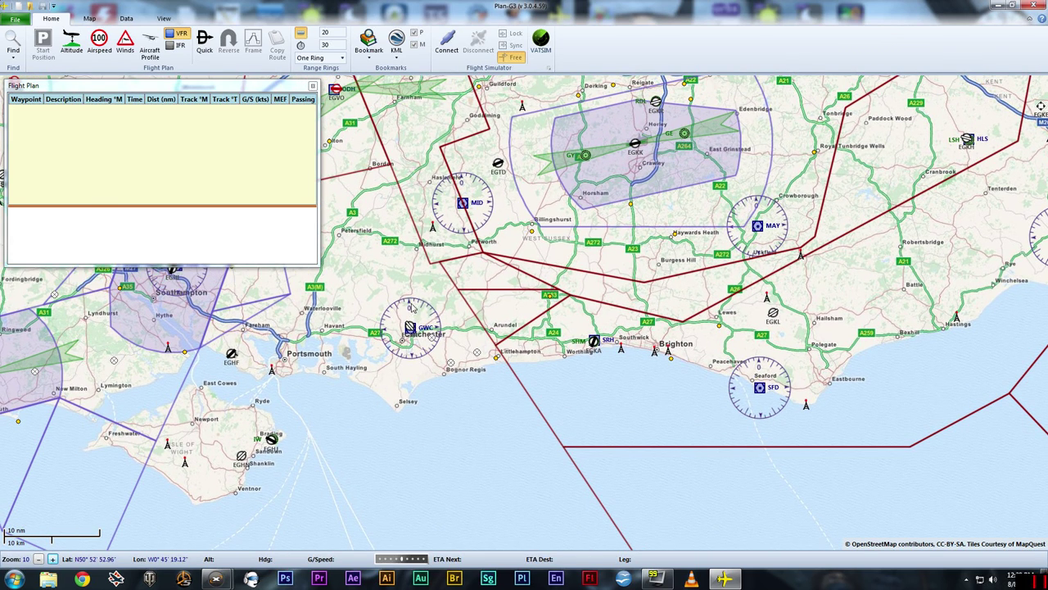
{"action": "mouse_move", "coordinate": [409, 305]}
{"action": "left_click_drag", "start_coordinate": [461, 462], "coordinate": [545, 447]}
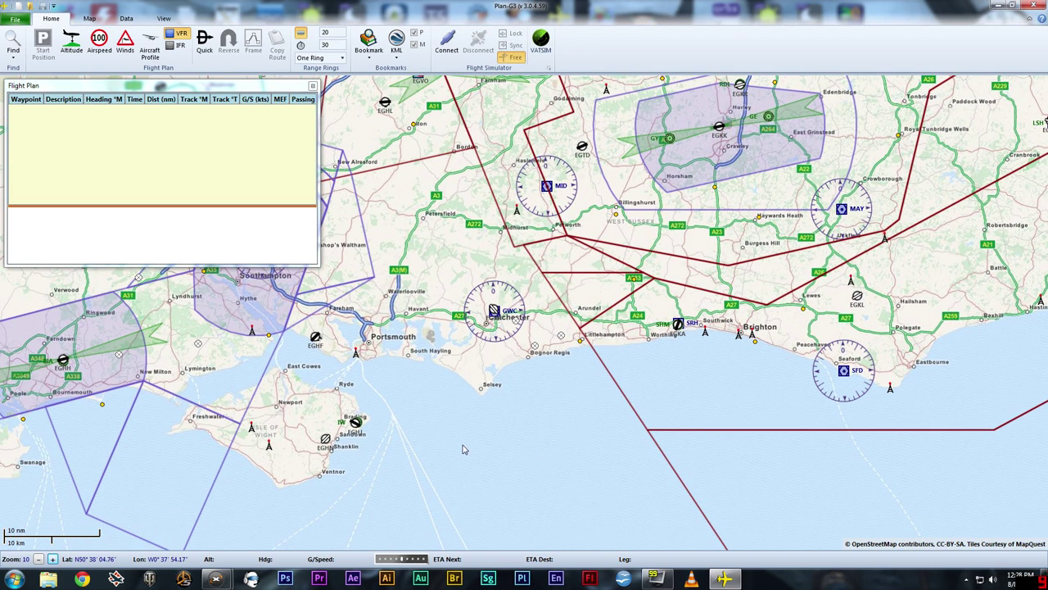
{"action": "left_click_drag", "start_coordinate": [698, 376], "coordinate": [642, 366]}
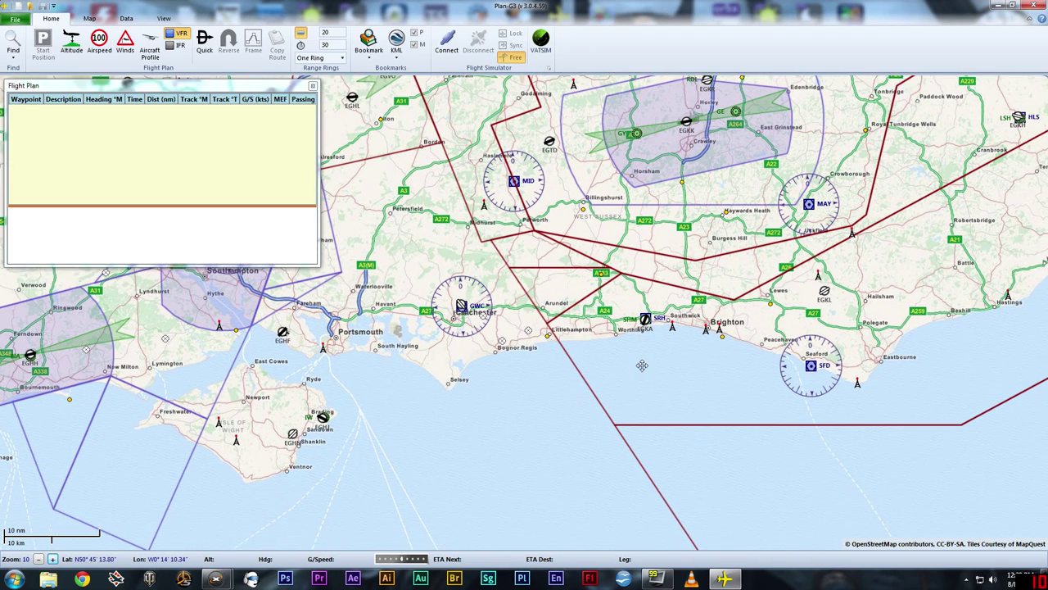
Start a new flight plan at Shoreham airport (EGKA) on the south coast.
{"action": "left_click", "coordinate": [53, 558]}
{"action": "left_click_drag", "start_coordinate": [717, 437], "coordinate": [668, 448]}
{"action": "left_click_drag", "start_coordinate": [692, 387], "coordinate": [668, 386]}
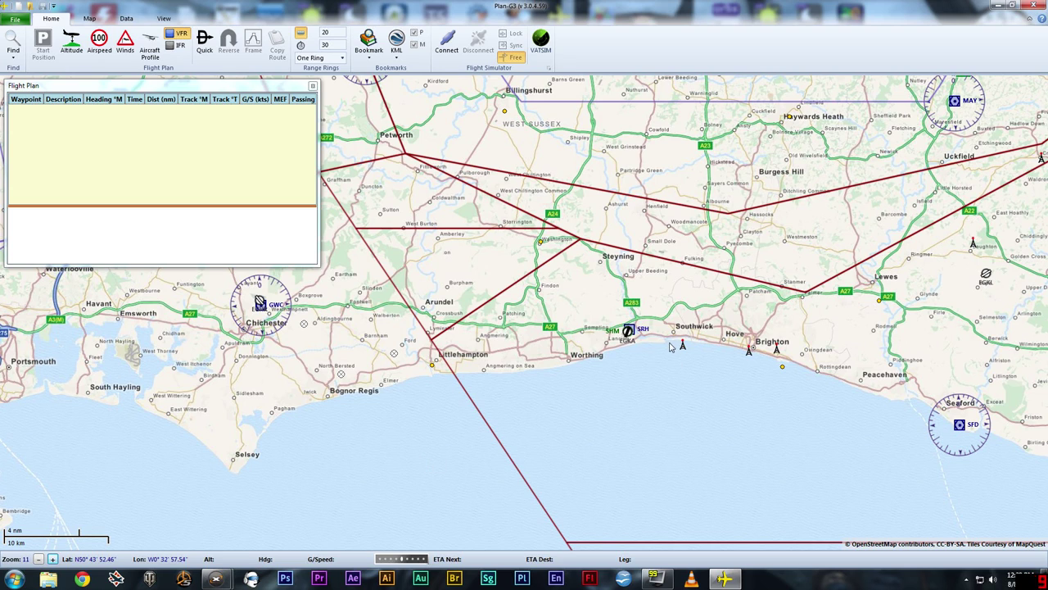
{"action": "right_click", "coordinate": [627, 332]}
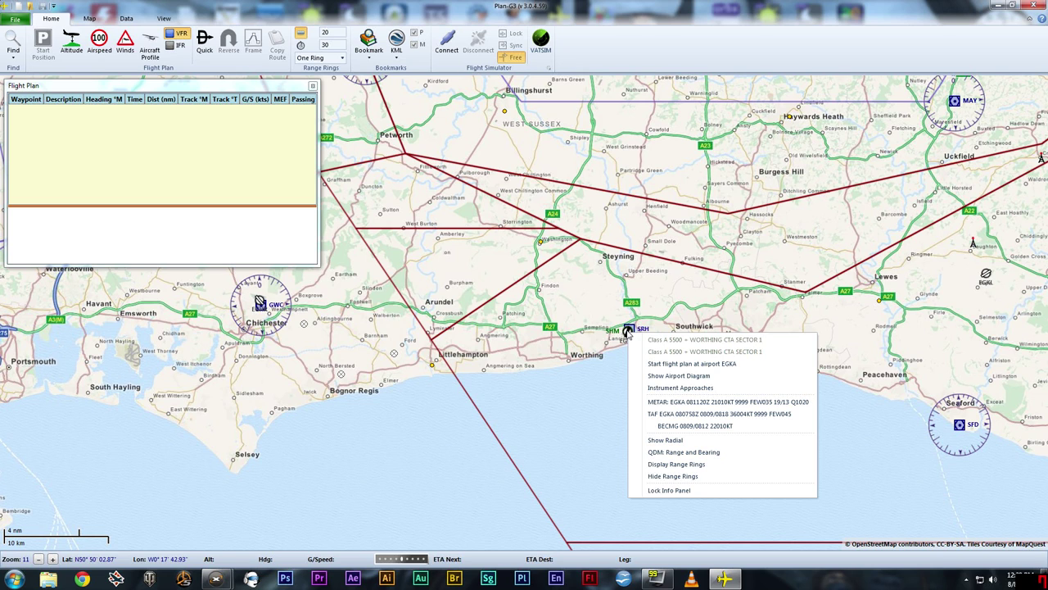
{"action": "left_click", "coordinate": [617, 410]}
{"action": "left_click_drag", "start_coordinate": [619, 335], "coordinate": [571, 327]}
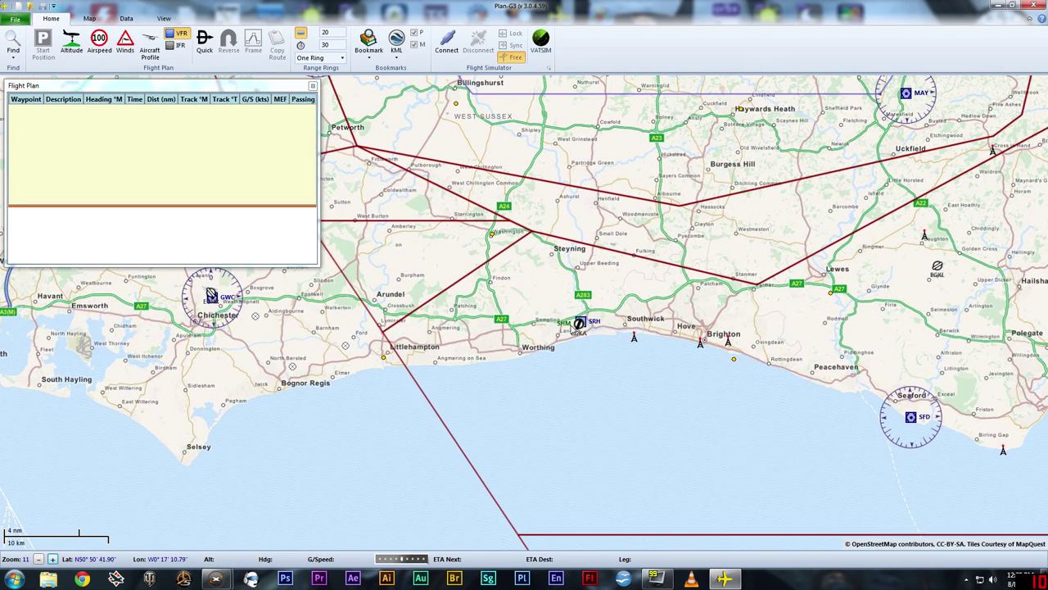
{"action": "left_click", "coordinate": [52, 558]}
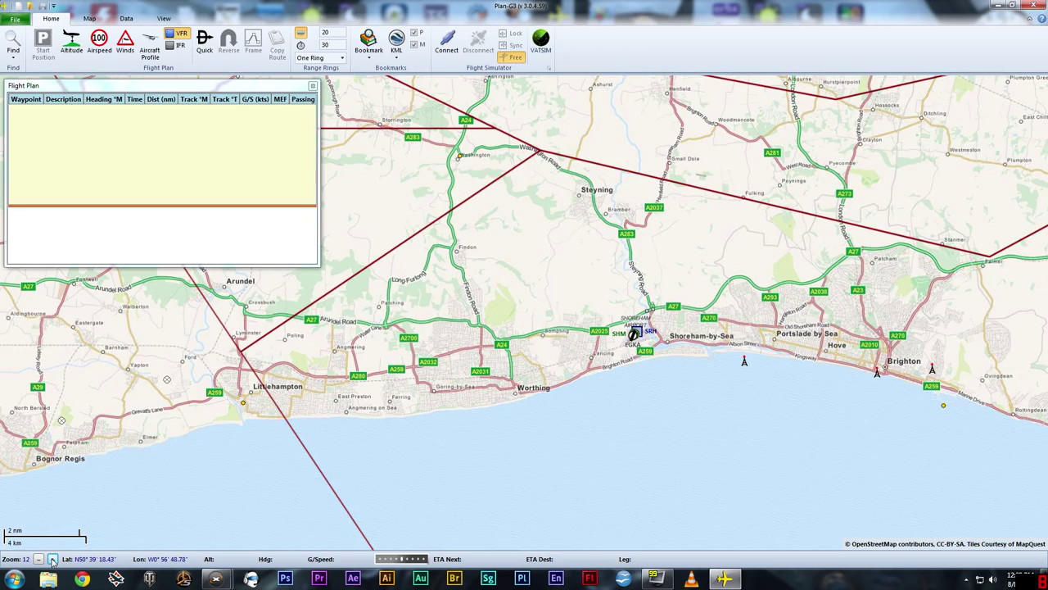
{"action": "left_click", "coordinate": [52, 559]}
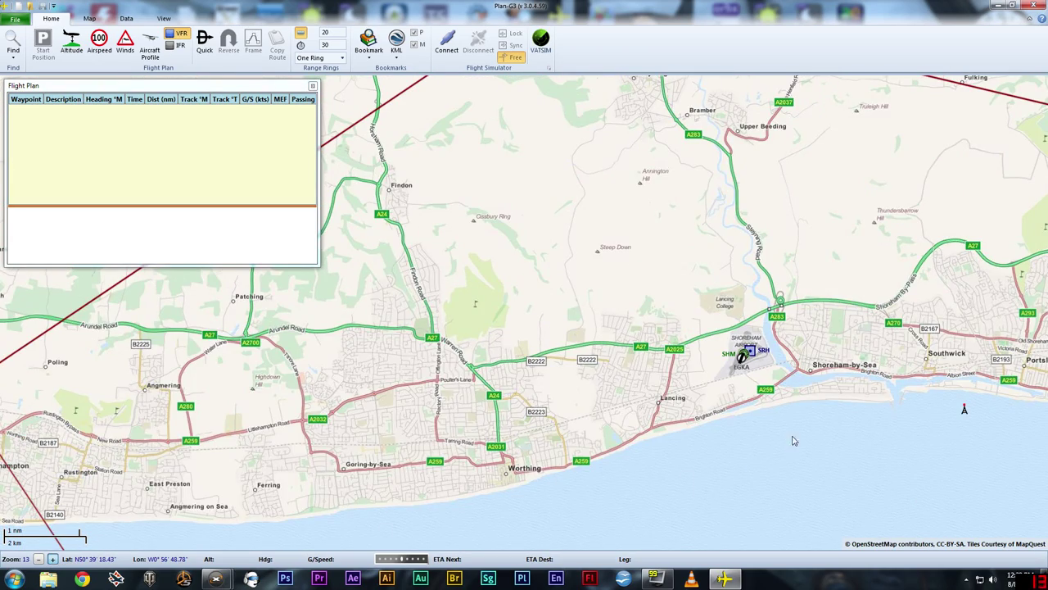
{"action": "left_click", "coordinate": [52, 558]}
{"action": "left_click_drag", "start_coordinate": [582, 340], "coordinate": [462, 321]}
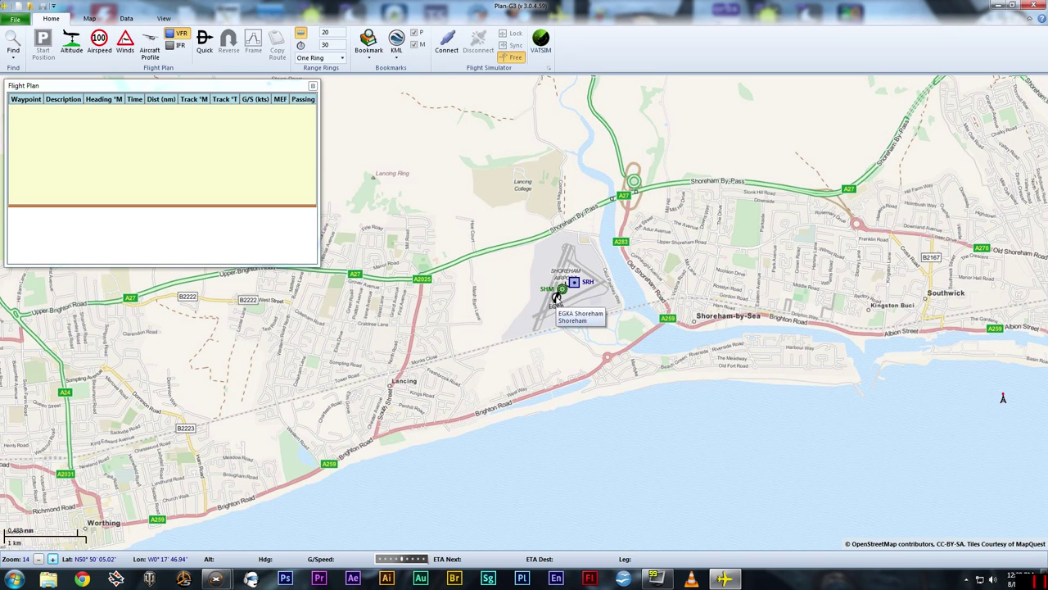
{"action": "right_click", "coordinate": [556, 300]}
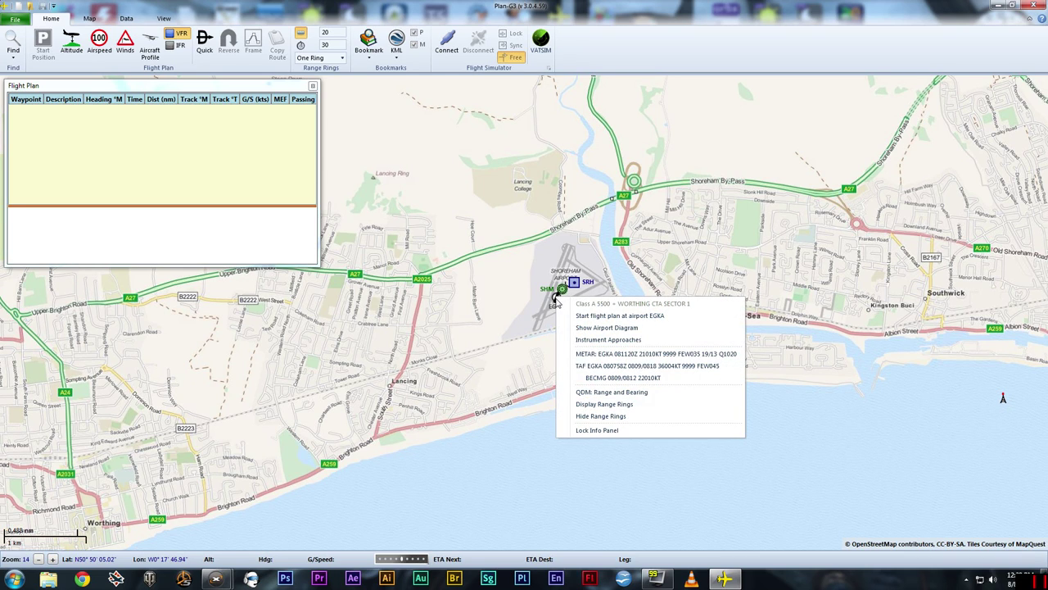
{"action": "key", "text": "Up"}
{"action": "key", "text": "Up"}
{"action": "key", "text": "Up"}
{"action": "key", "text": "Up"}
{"action": "key", "text": "Up"}
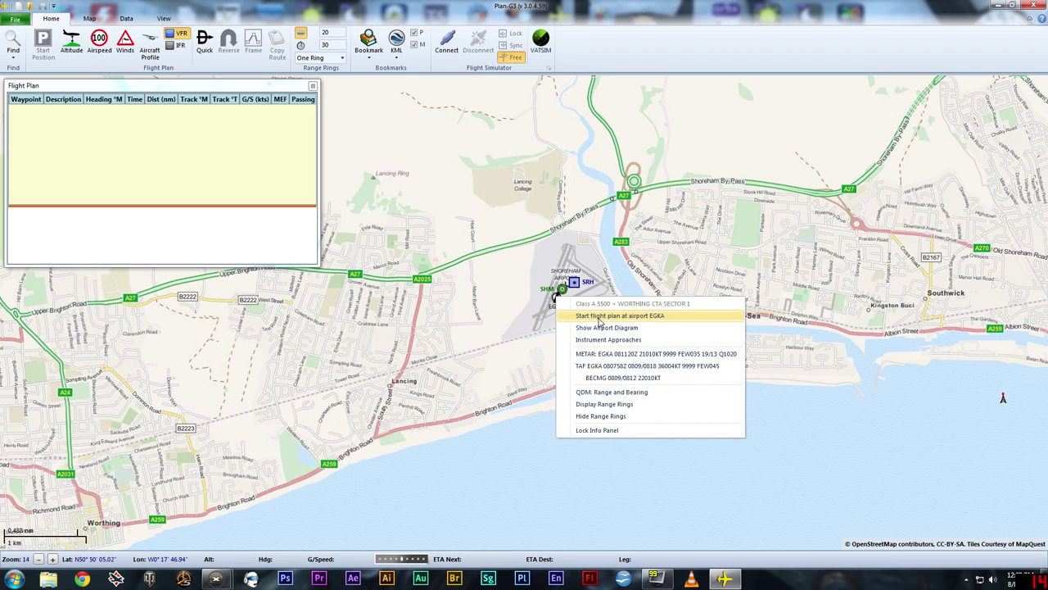
{"action": "left_click", "coordinate": [601, 318]}
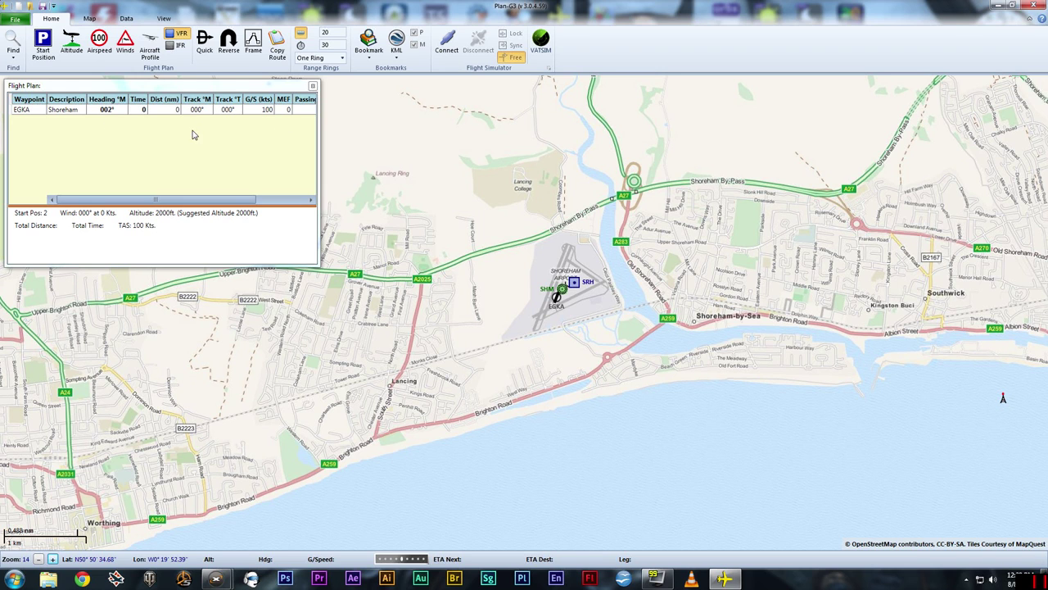
Examine the user waypoints LITTLEHAMPTON and BRIGHTON MARINA along the coast and the options for each, without adding them to the plan.
{"action": "left_click_drag", "start_coordinate": [547, 308], "coordinate": [694, 234]}
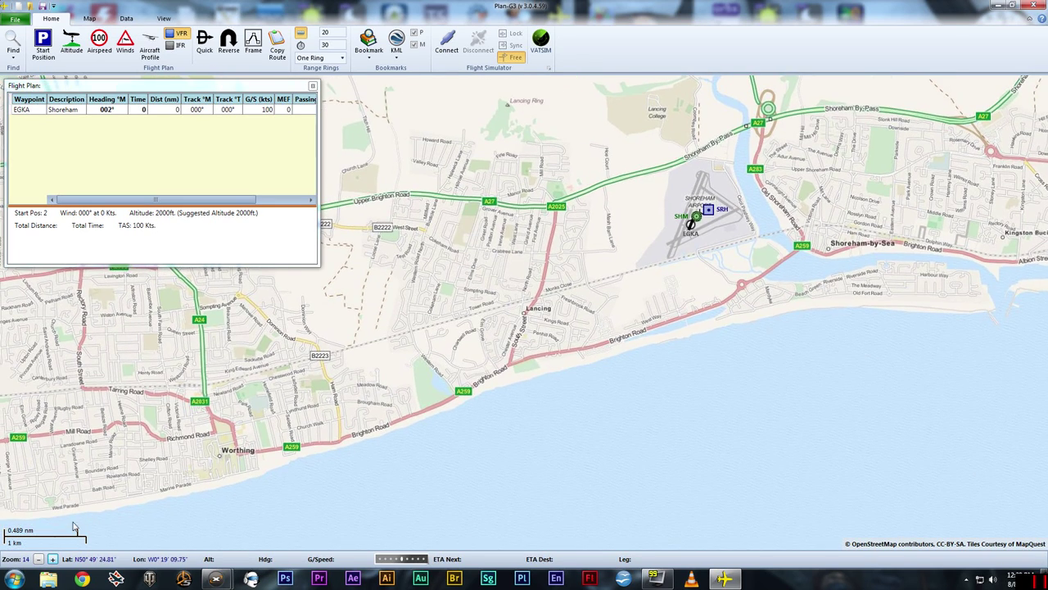
{"action": "left_click", "coordinate": [39, 558]}
{"action": "left_click_drag", "start_coordinate": [443, 472], "coordinate": [563, 464]}
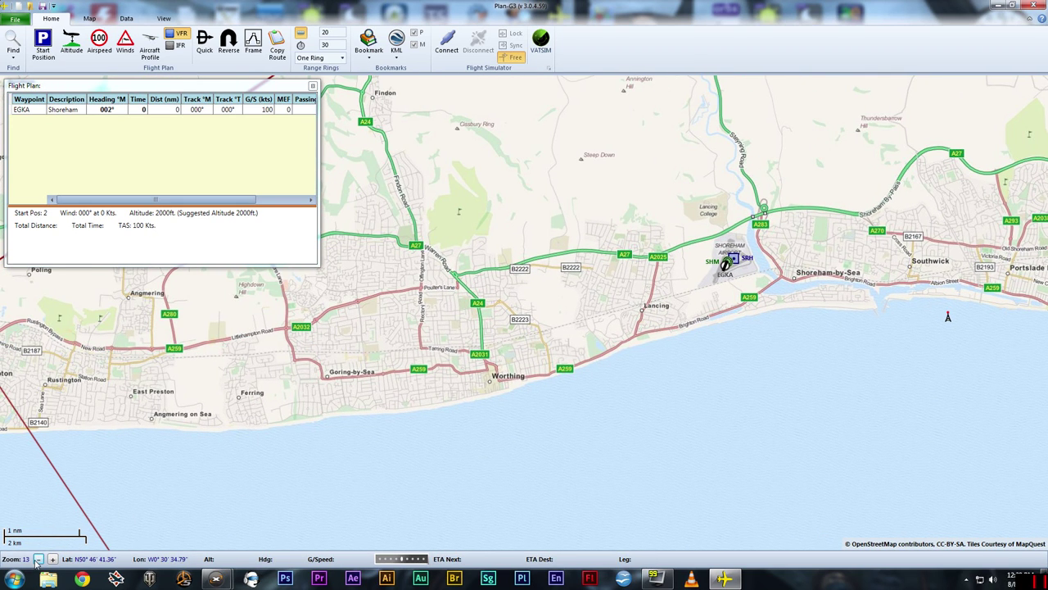
{"action": "left_click", "coordinate": [39, 559]}
{"action": "left_click_drag", "start_coordinate": [217, 470], "coordinate": [318, 446]}
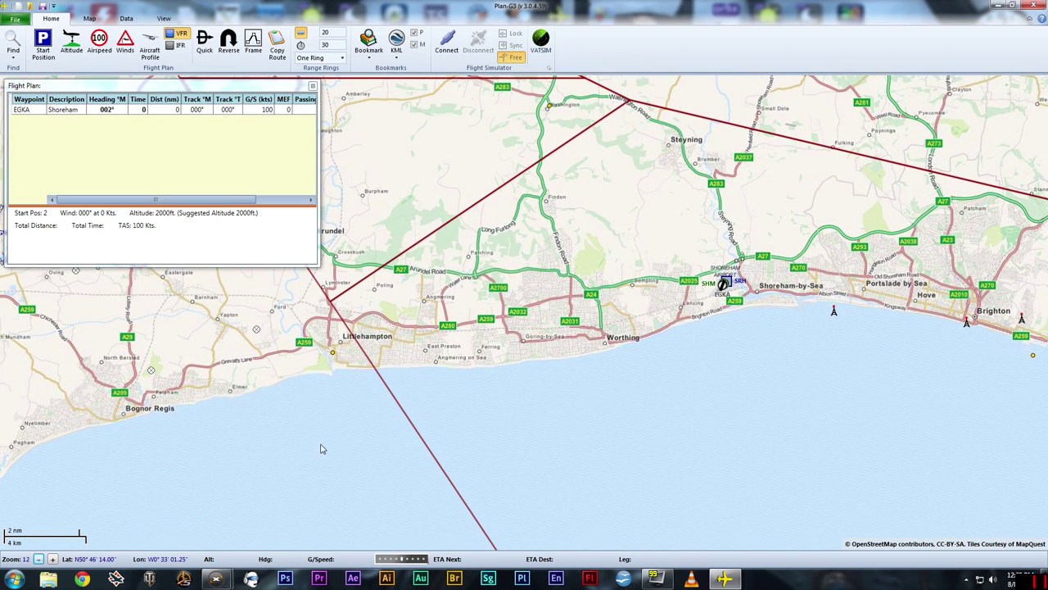
{"action": "left_click_drag", "start_coordinate": [675, 421], "coordinate": [647, 459]}
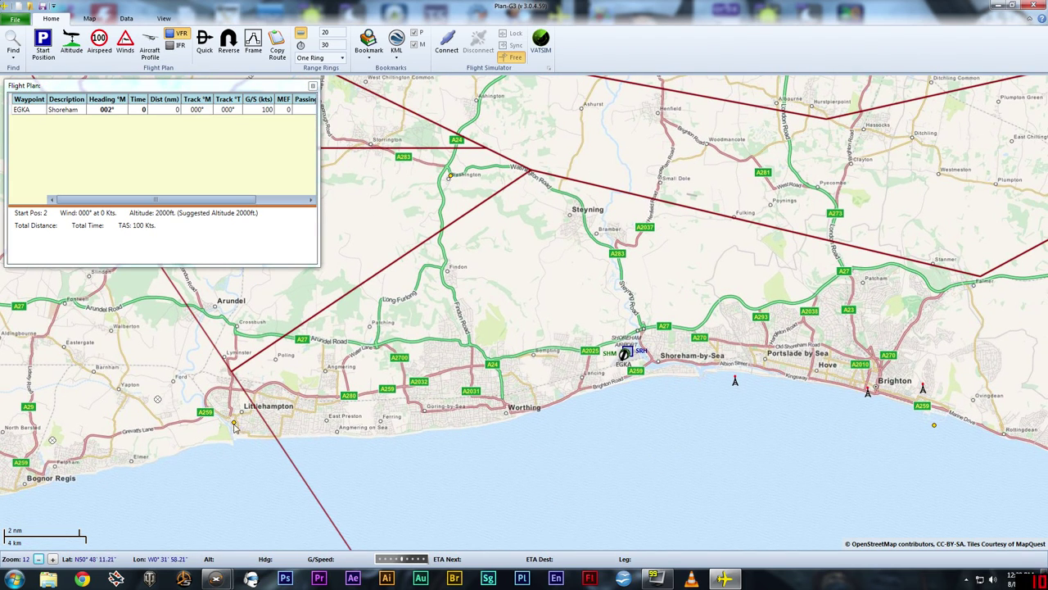
{"action": "right_click", "coordinate": [234, 423]}
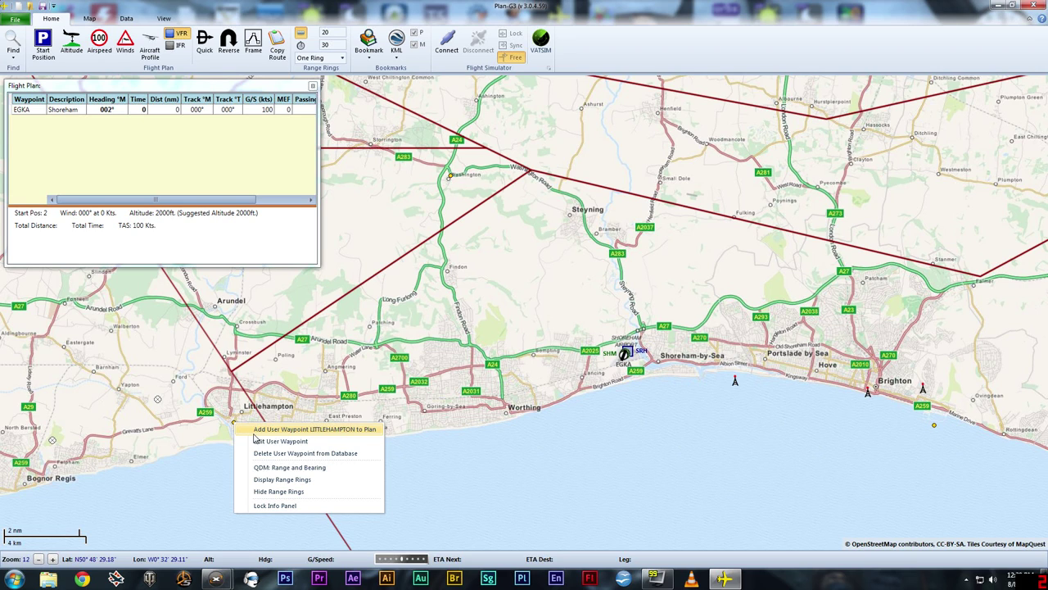
{"action": "left_click", "coordinate": [228, 432]}
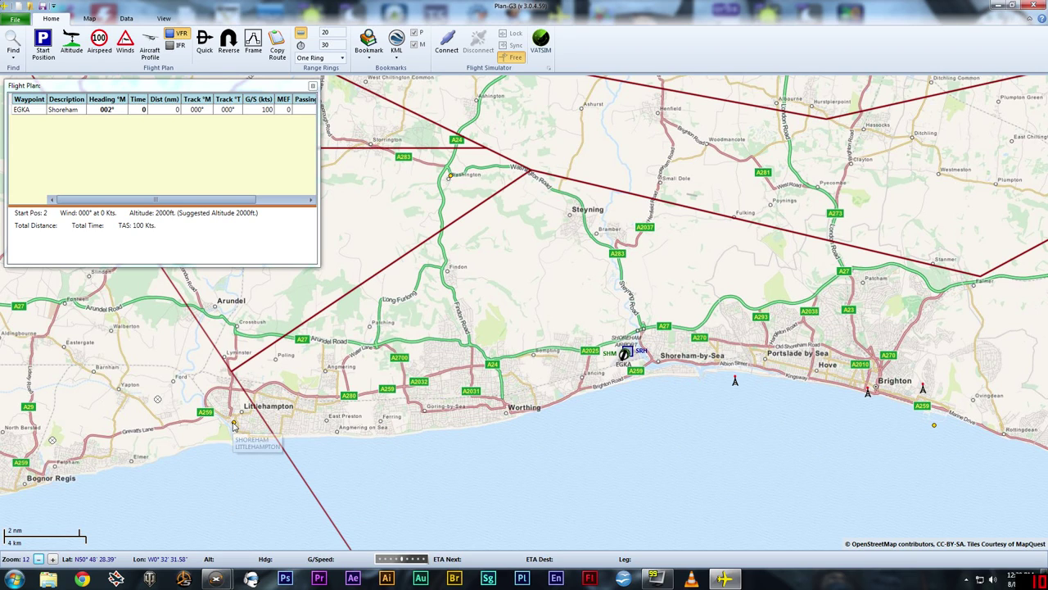
{"action": "right_click", "coordinate": [936, 430]}
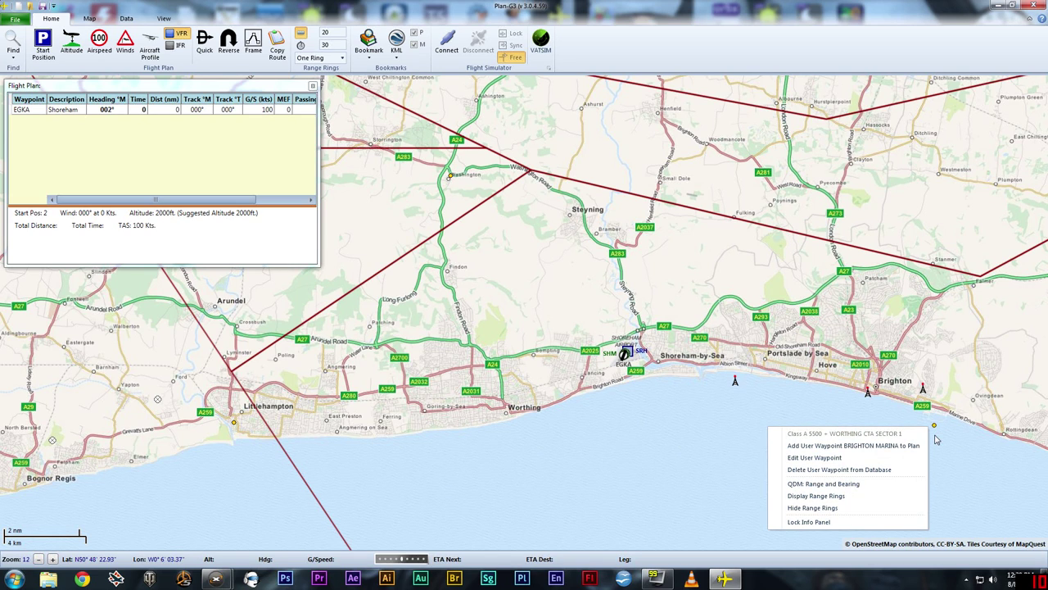
{"action": "left_click", "coordinate": [949, 487]}
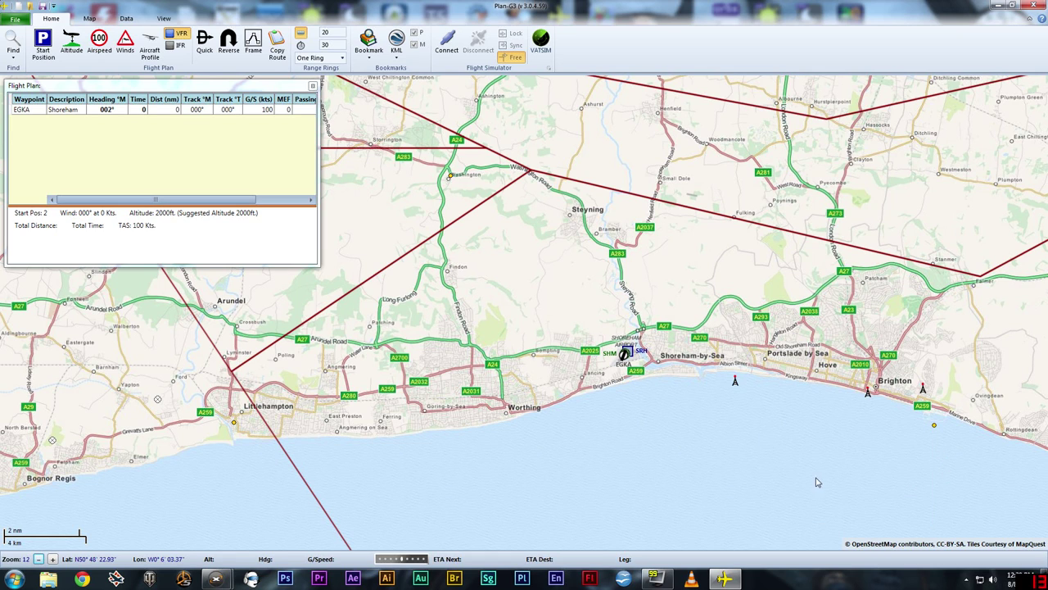
{"action": "left_click_drag", "start_coordinate": [740, 477], "coordinate": [735, 489]}
{"action": "right_click", "coordinate": [736, 479]}
{"action": "left_click", "coordinate": [693, 468]}
{"action": "left_click_drag", "start_coordinate": [639, 484], "coordinate": [679, 467]}
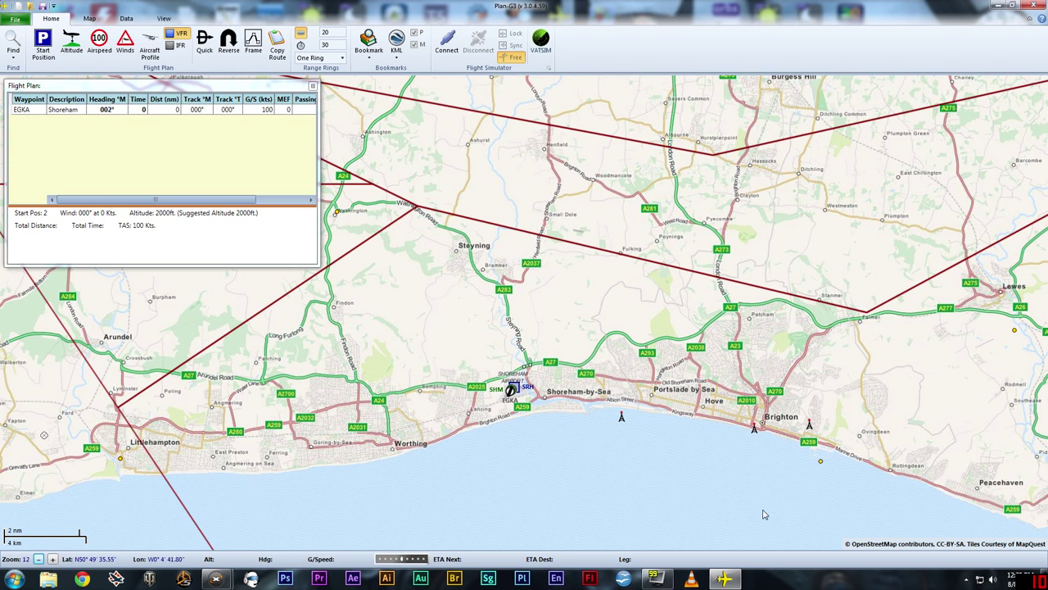
{"action": "left_click_drag", "start_coordinate": [757, 513], "coordinate": [771, 479]}
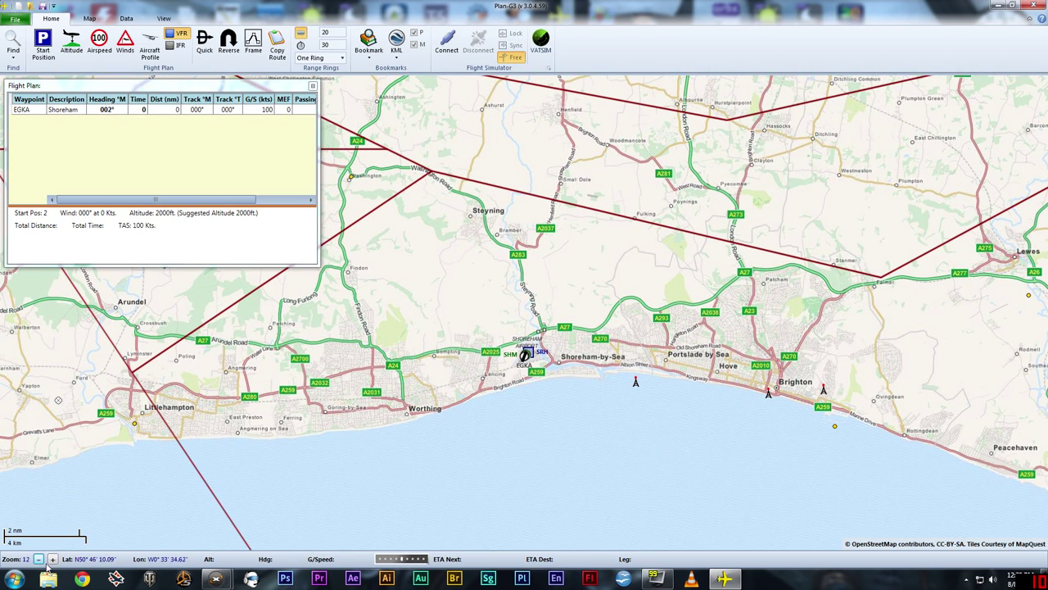
{"action": "scroll", "coordinate": [349, 511], "scroll_direction": "down", "scroll_amount": 1}
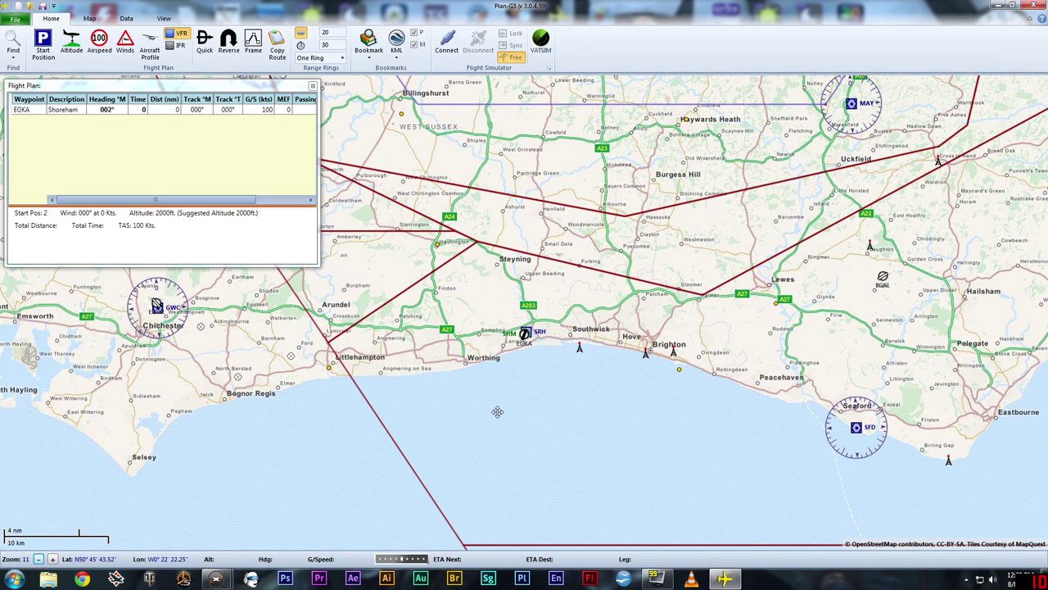
{"action": "left_click_drag", "start_coordinate": [480, 421], "coordinate": [501, 416]}
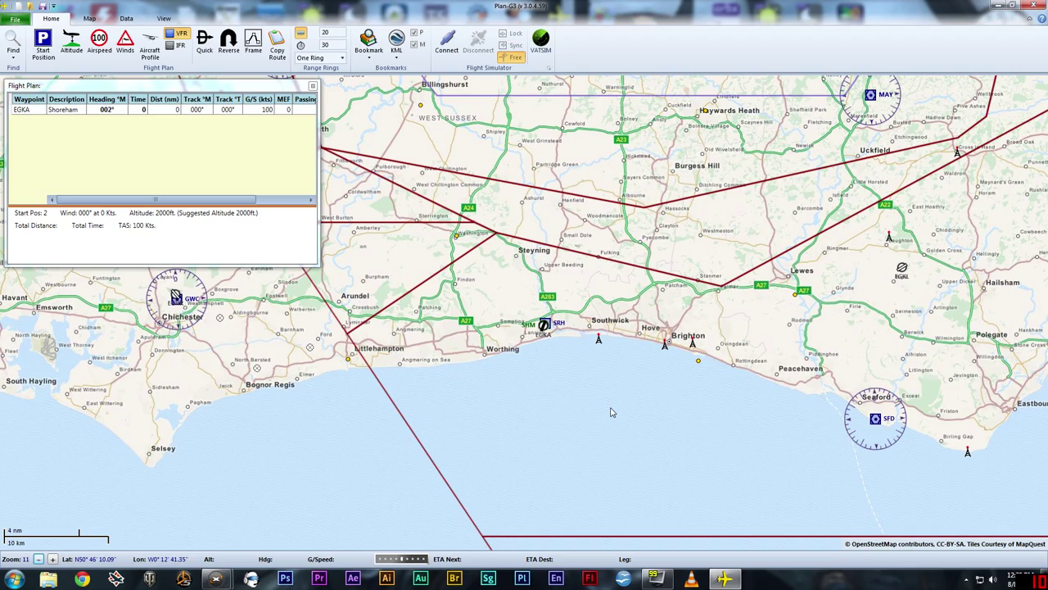
Examine the airspace around Gatwick airport (EGKK) north of Shoreham, and return to the coast between Littlehampton and Brighton.
{"action": "left_click_drag", "start_coordinate": [653, 220], "coordinate": [615, 398]}
{"action": "left_click_drag", "start_coordinate": [589, 109], "coordinate": [548, 271]}
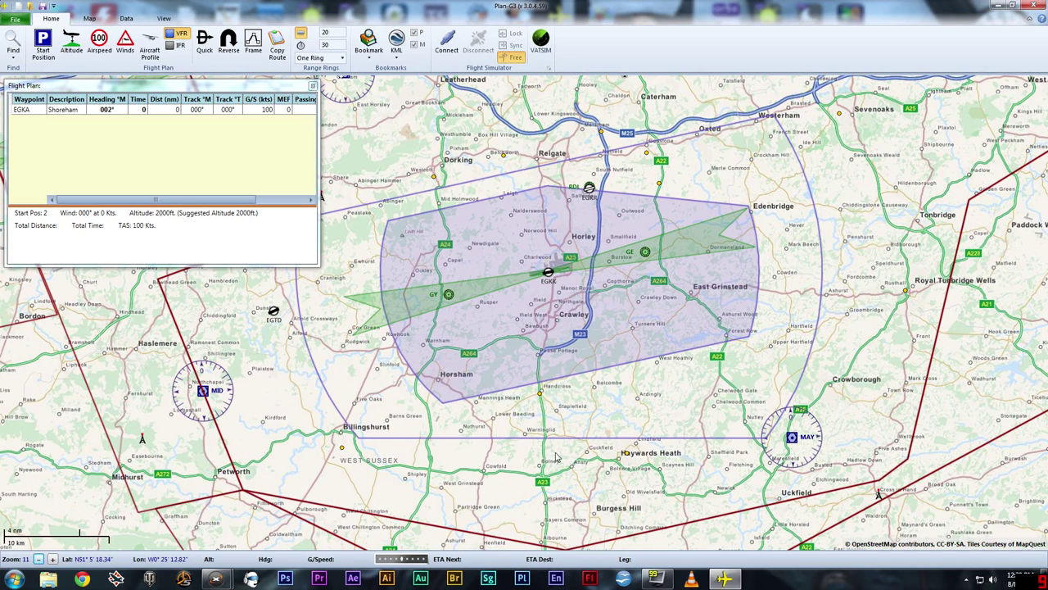
{"action": "right_click", "coordinate": [545, 269]}
{"action": "left_click_drag", "start_coordinate": [493, 397], "coordinate": [480, 264]}
{"action": "left_click_drag", "start_coordinate": [483, 516], "coordinate": [495, 308]}
{"action": "left_click_drag", "start_coordinate": [501, 382], "coordinate": [541, 365]}
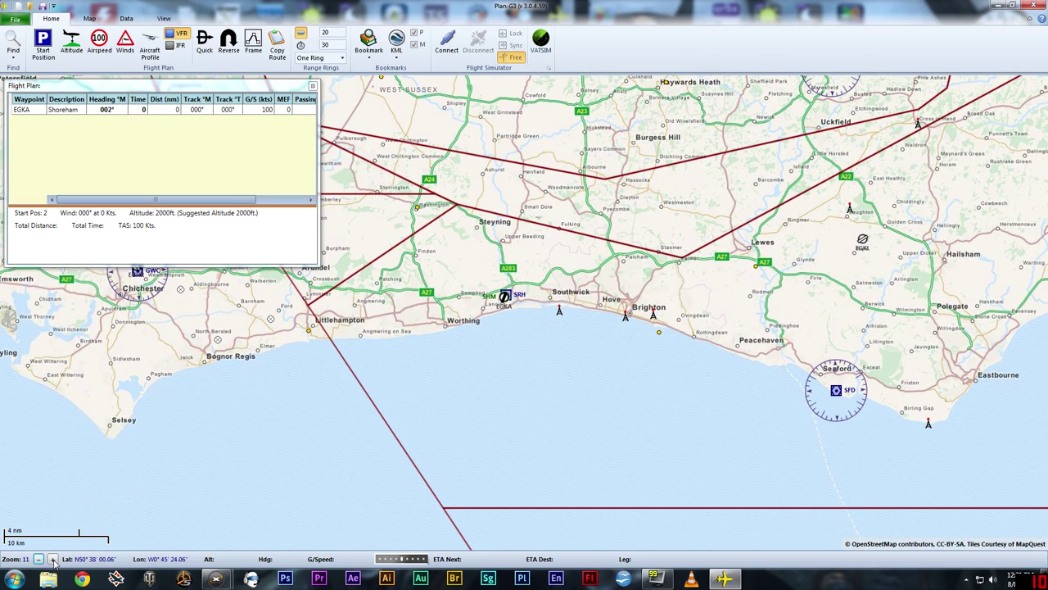
{"action": "scroll", "coordinate": [514, 434], "scroll_direction": "up", "scroll_amount": 1}
{"action": "left_click_drag", "start_coordinate": [522, 391], "coordinate": [569, 445]}
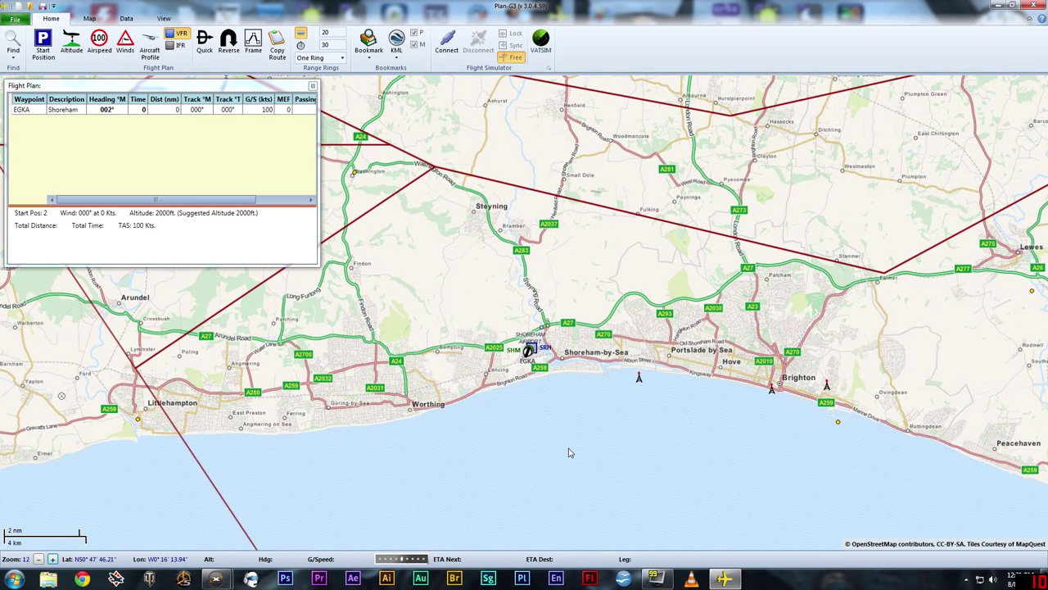